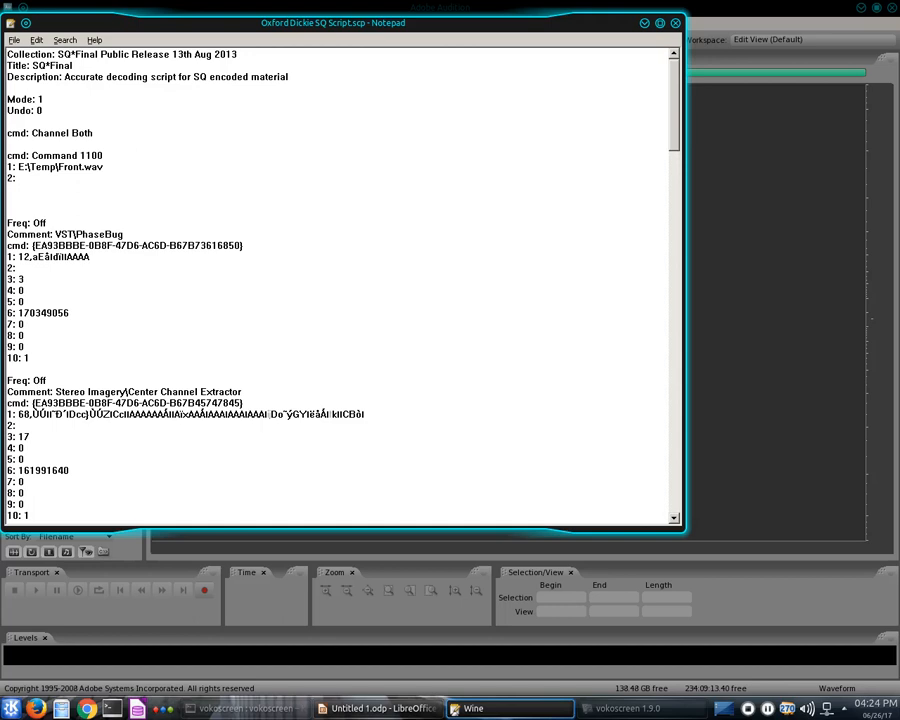
Examine the PhaseBug and Center Channel Extractor commands in the script's Front.wav section.
left_click_drag(68, 234, 123, 234)
left_click(23, 279)
scroll(340, 285, "down", 2)
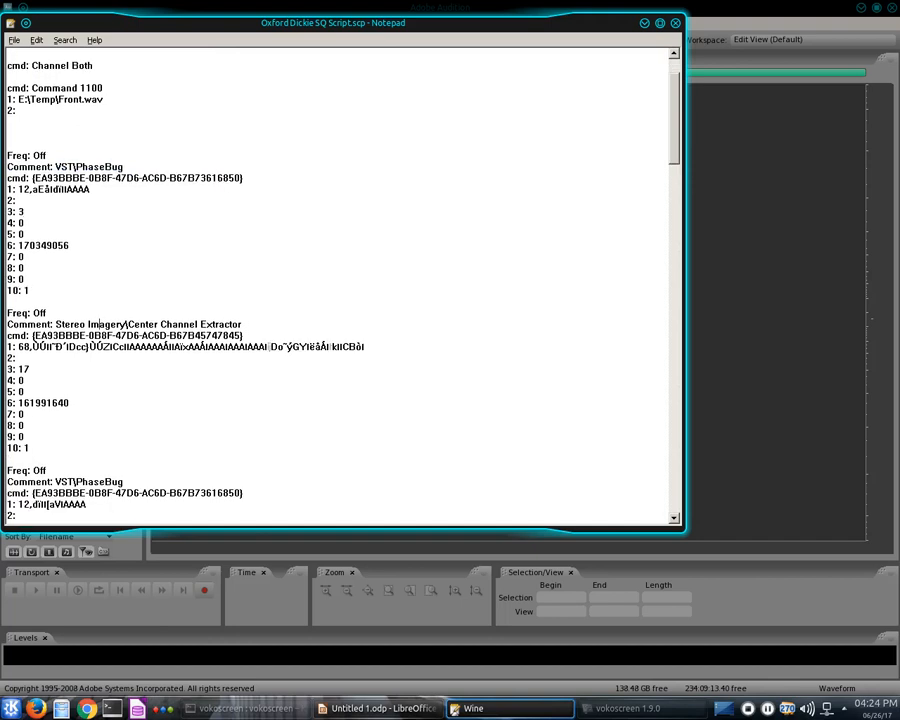
left_click_drag(98, 324, 185, 324)
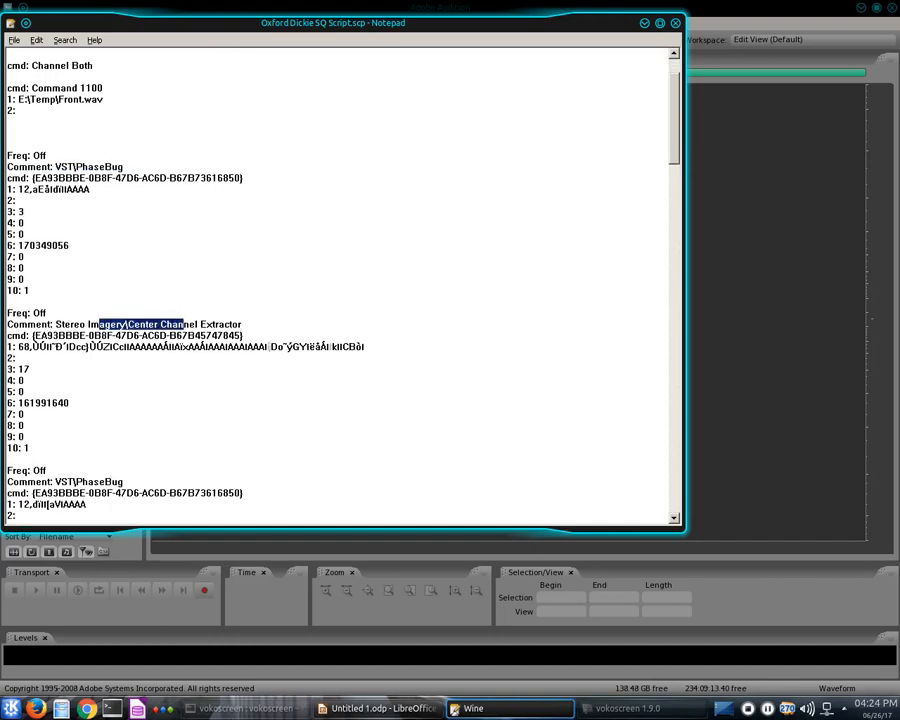
scroll(340, 285, "down", 3)
left_click_drag(105, 380, 124, 380)
scroll(340, 285, "down", 6)
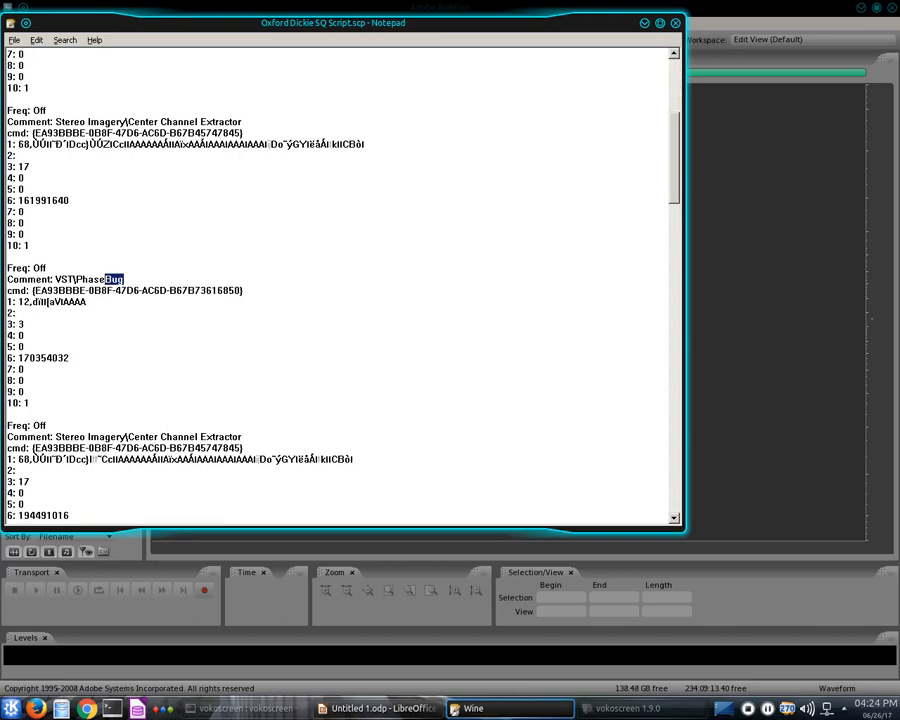
left_click_drag(70, 368, 242, 368)
scroll(340, 285, "down", 4)
left_click_drag(57, 402, 130, 393)
scroll(130, 393, "down", 5)
left_click_drag(56, 381, 167, 381)
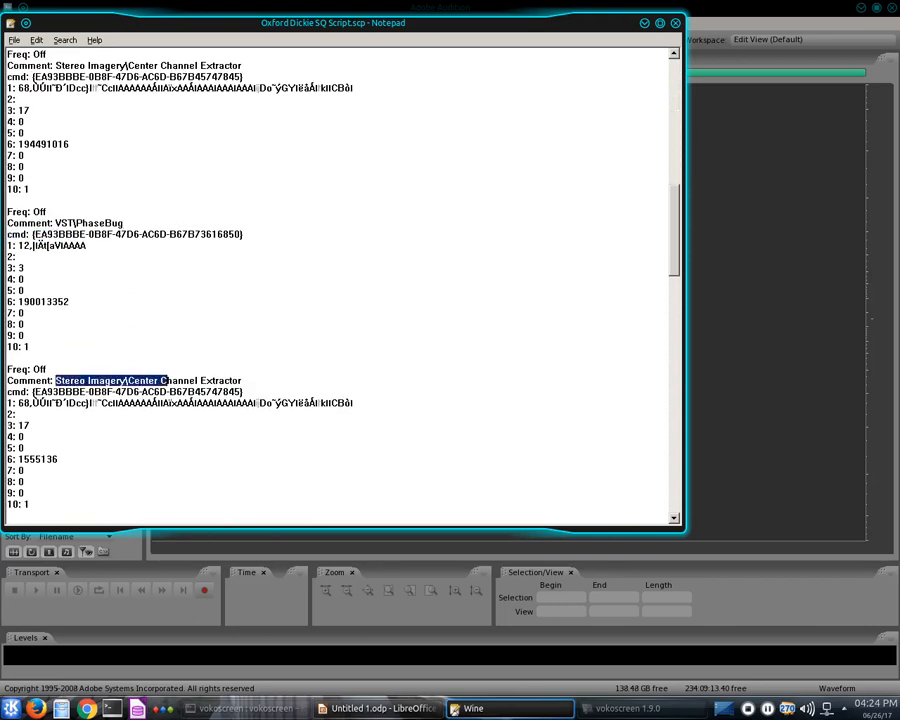
scroll(167, 381, "down", 3)
left_click_drag(24, 389, 7, 389)
scroll(7, 389, "down", 3)
scroll(340, 285, "down", 3)
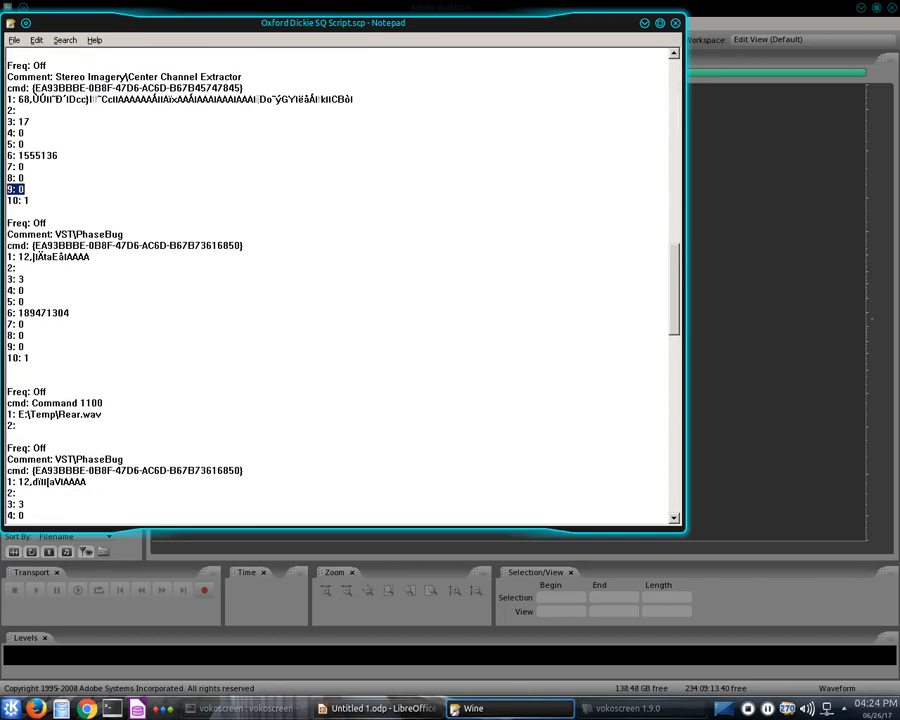
Examine the script's Rear.wav section, including its Channel Mixer and Center Channel Extractor commands, through to the end of the file.
left_click_drag(31, 414, 102, 414)
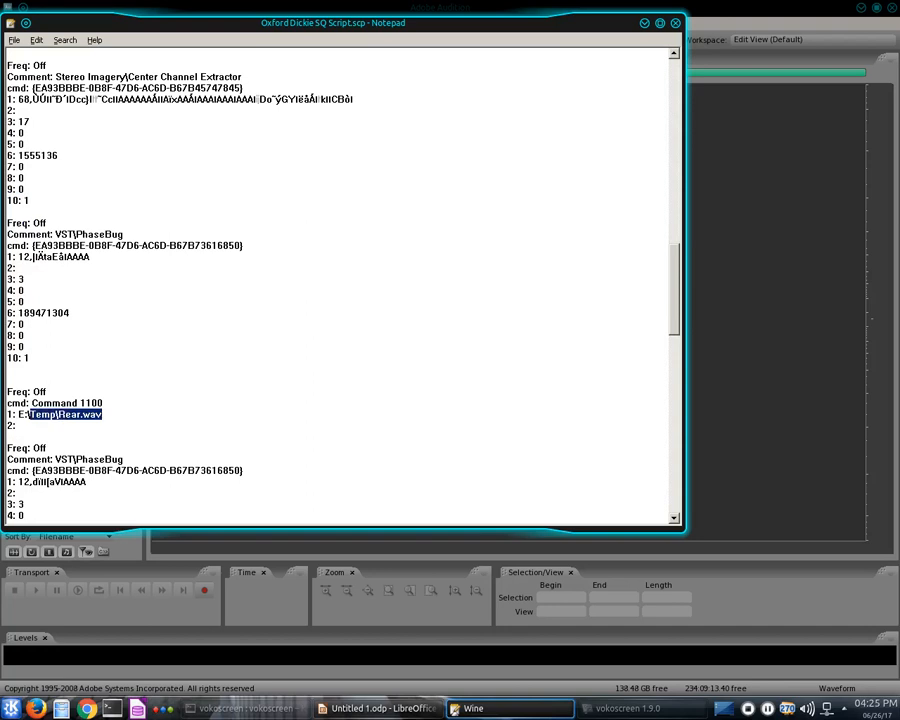
scroll(71, 291, "down", 6)
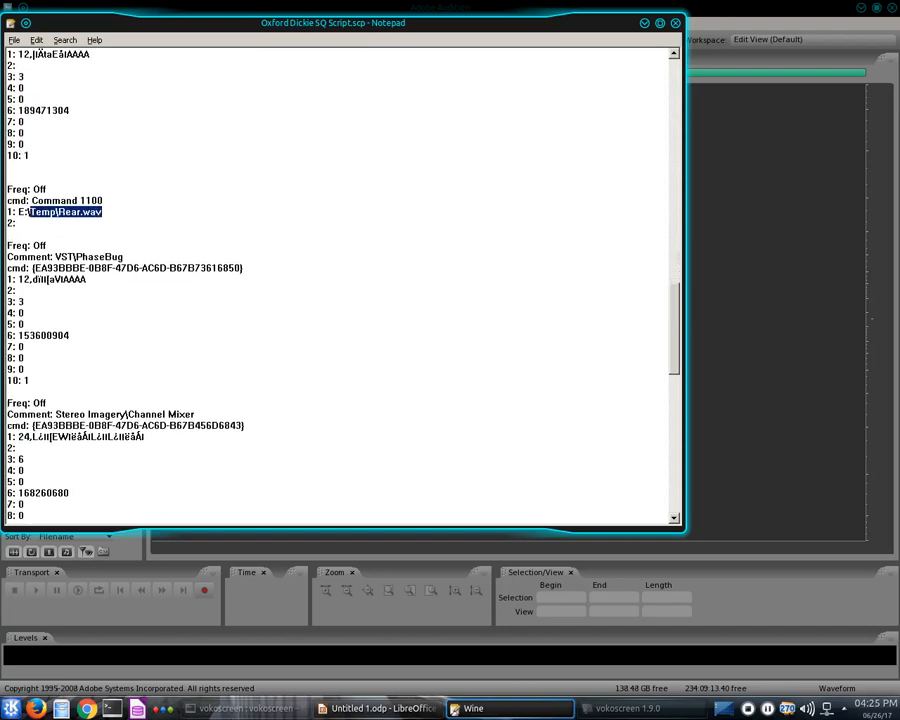
scroll(340, 285, "down", 8)
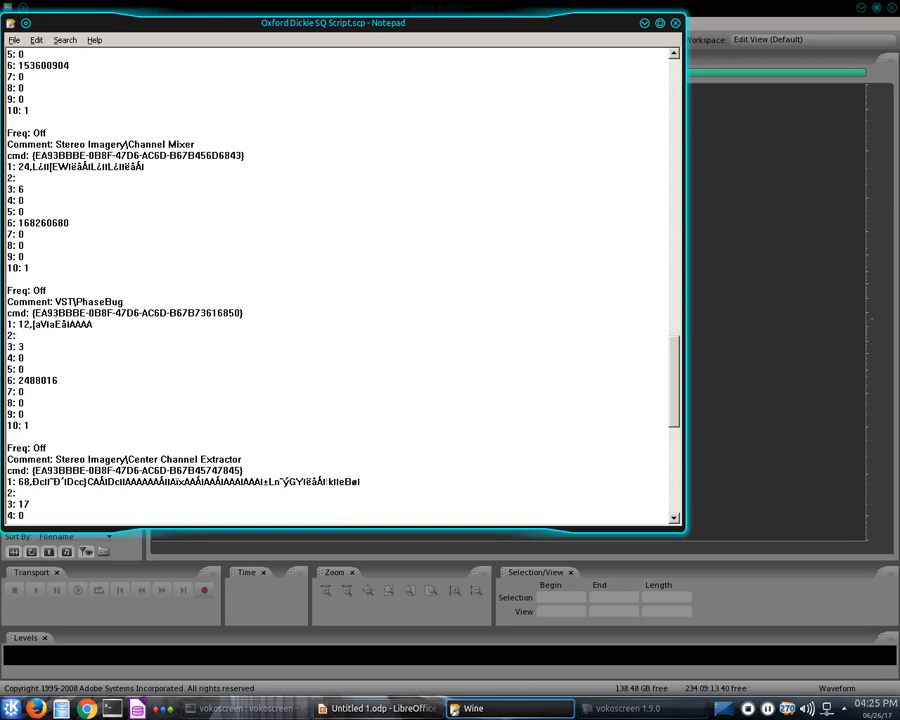
scroll(340, 285, "down", 5)
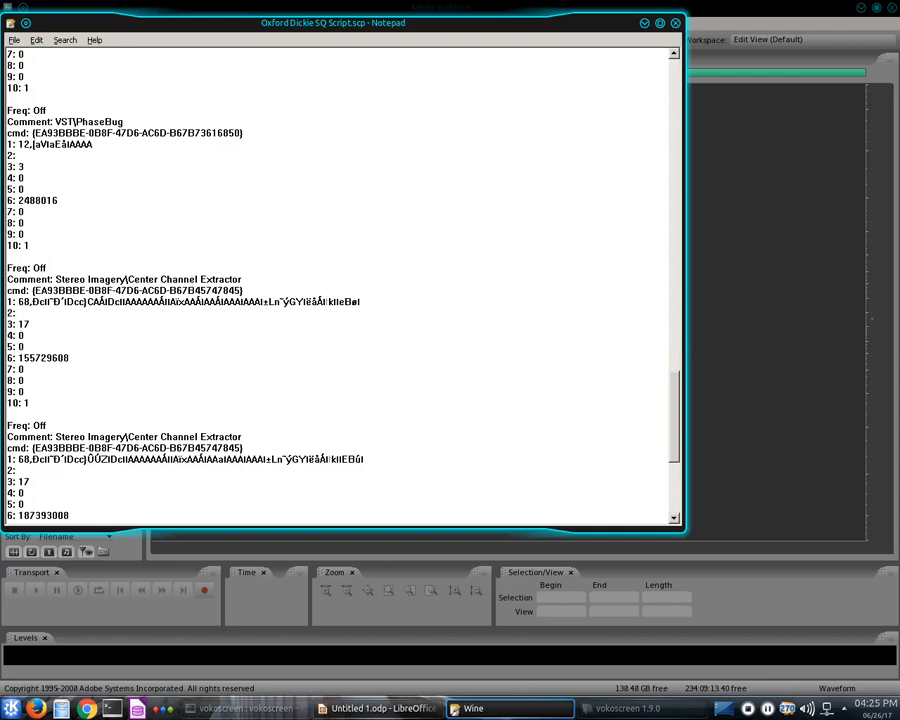
scroll(340, 285, "down", 5)
scroll(340, 285, "down", 3)
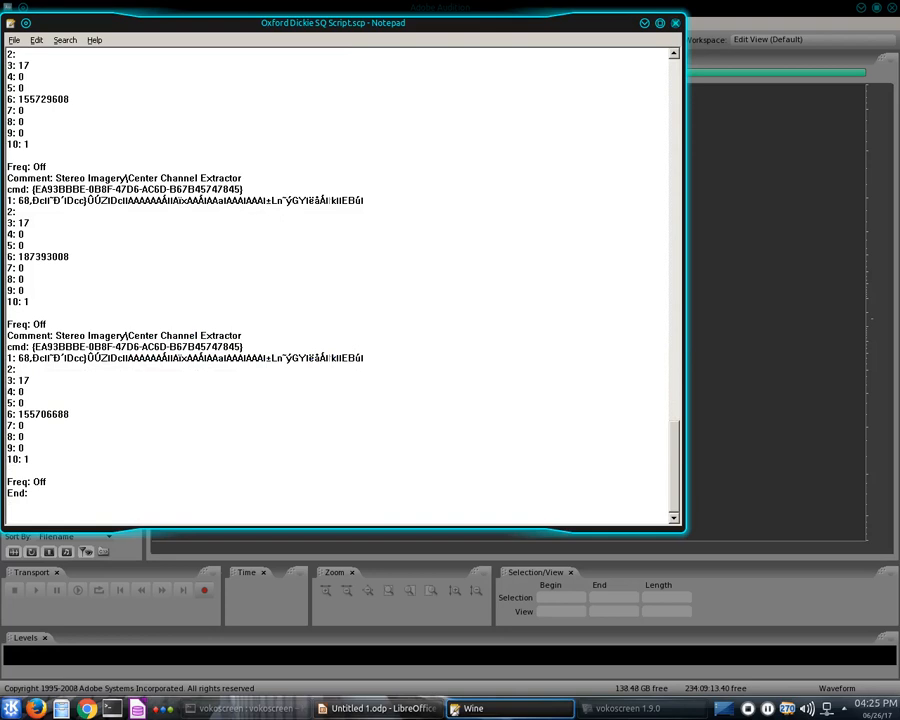
Close the script file and the Scripts dialog, and switch to the multitrack view.
left_click(675, 22)
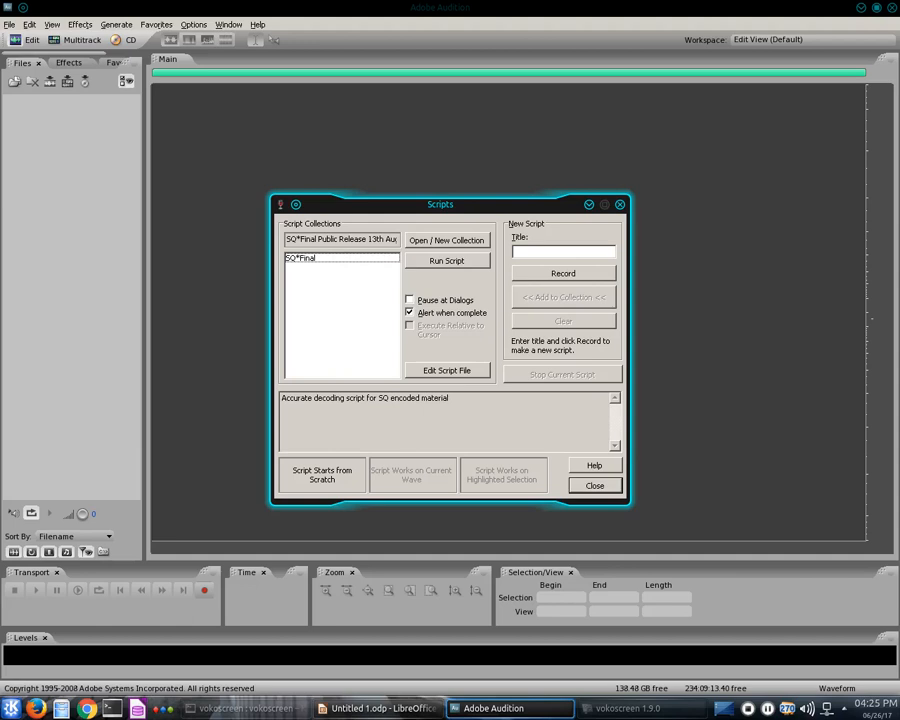
left_click(595, 486)
left_click(52, 24)
left_click(52, 24)
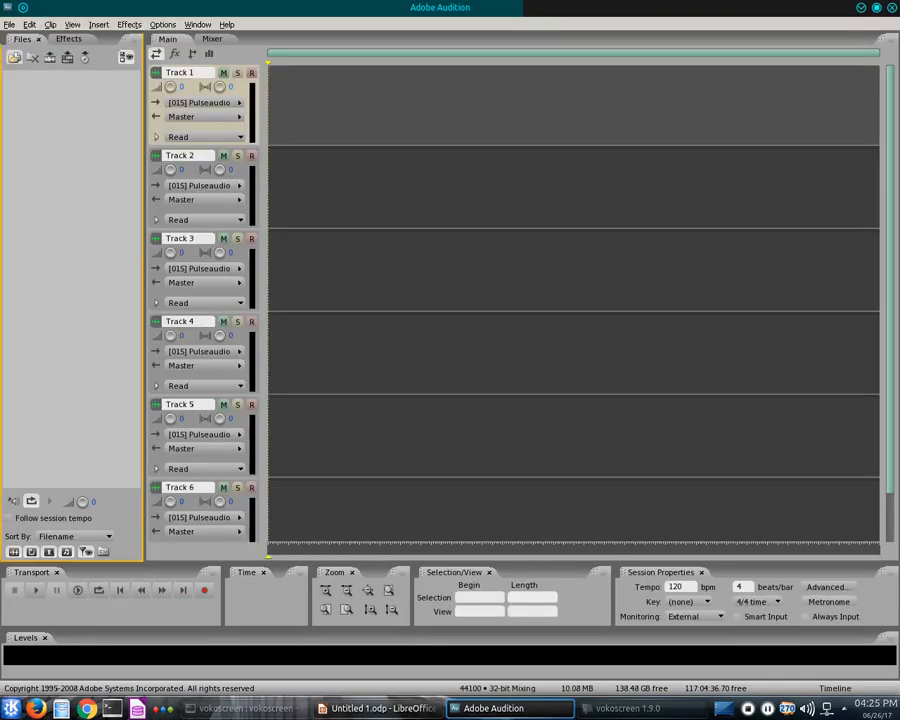
Import the front and rear audio files into the session's file list.
left_click(14, 58)
double_click(285, 86)
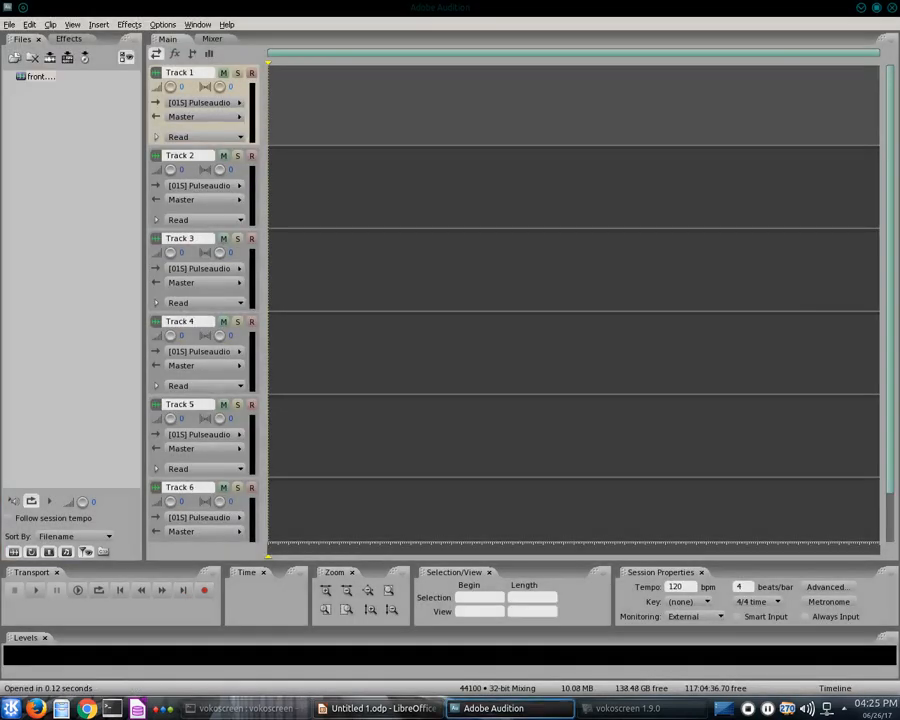
left_click(14, 58)
double_click(285, 108)
Insert the front file on Track 1 and the rear file on Track 2.
left_click(38, 77)
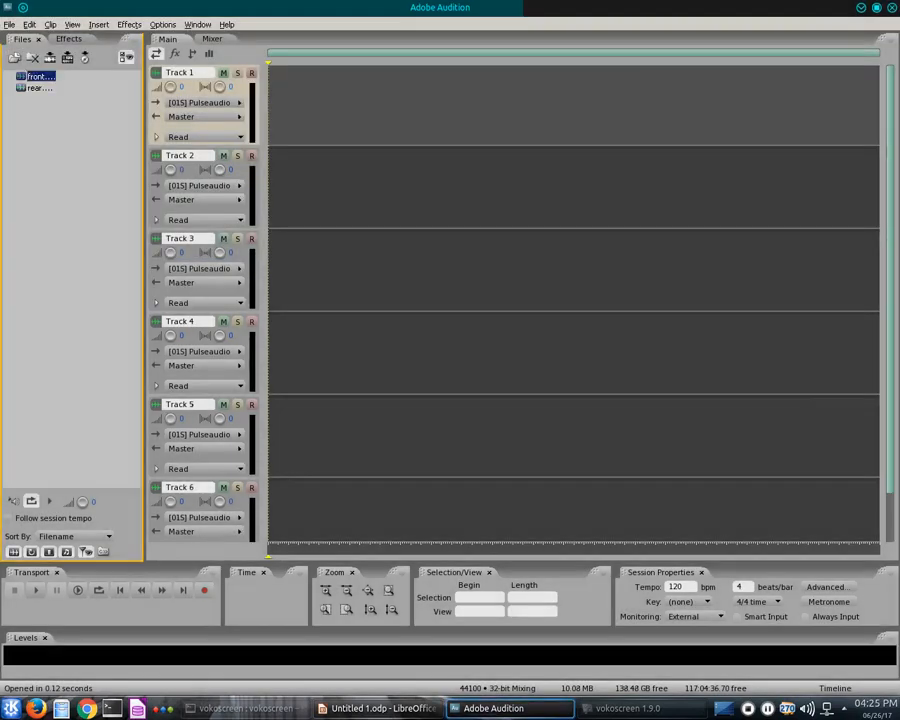
left_click(67, 58)
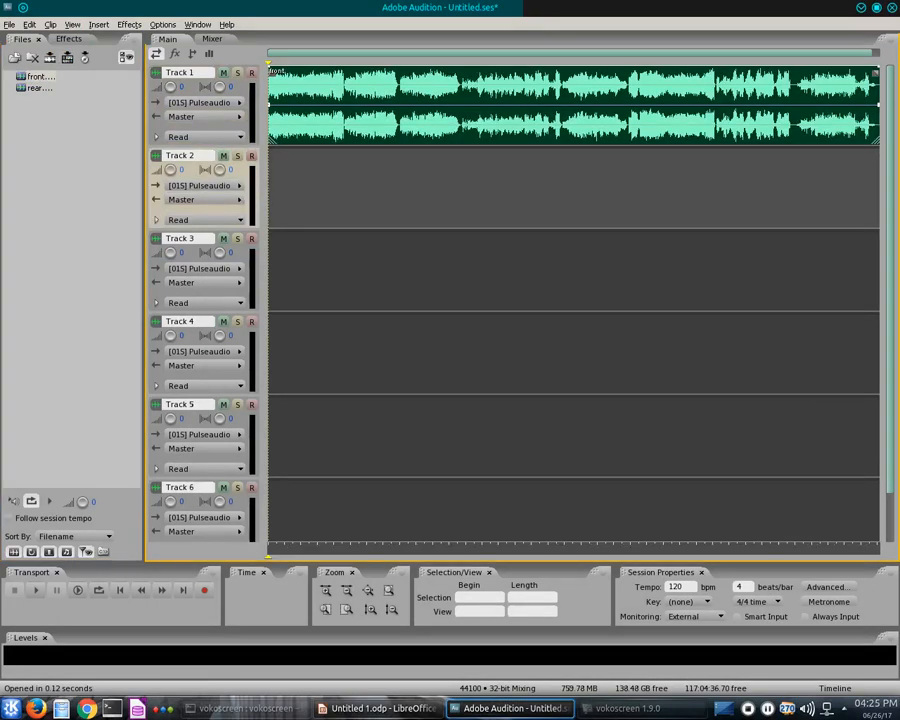
left_click(38, 88)
left_click(67, 58)
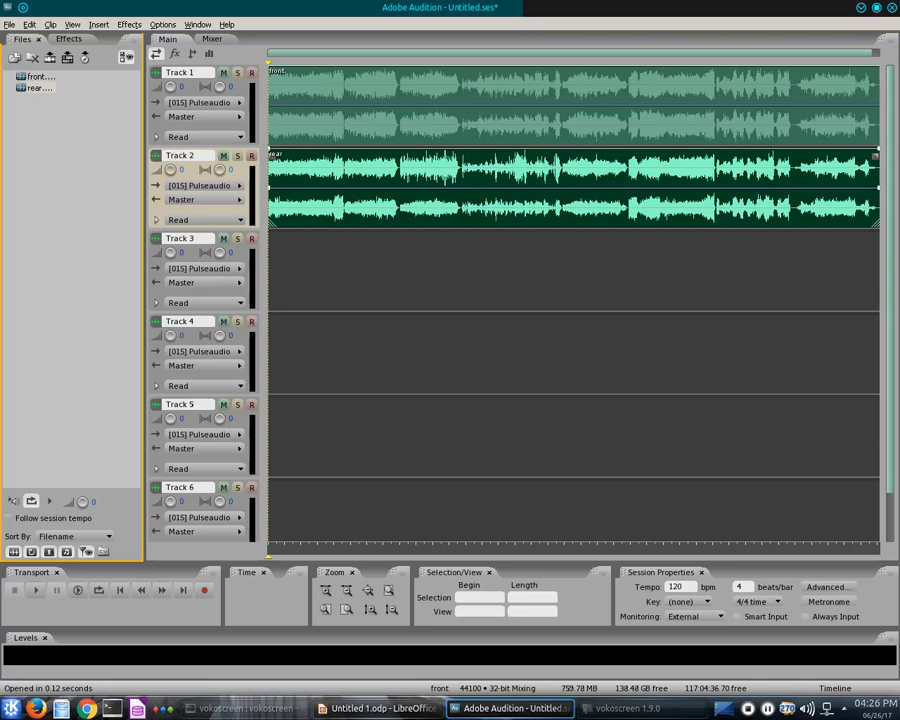
Place the playback cursor in the middle portion of the front clip, solo Track 1 and start playback.
left_click(592, 107)
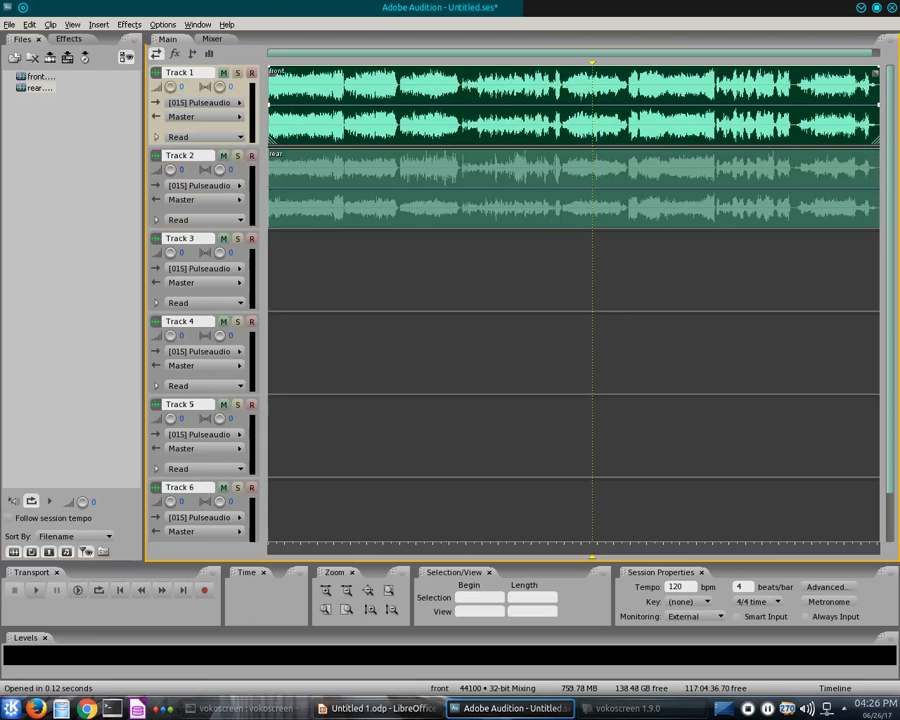
left_click(590, 188)
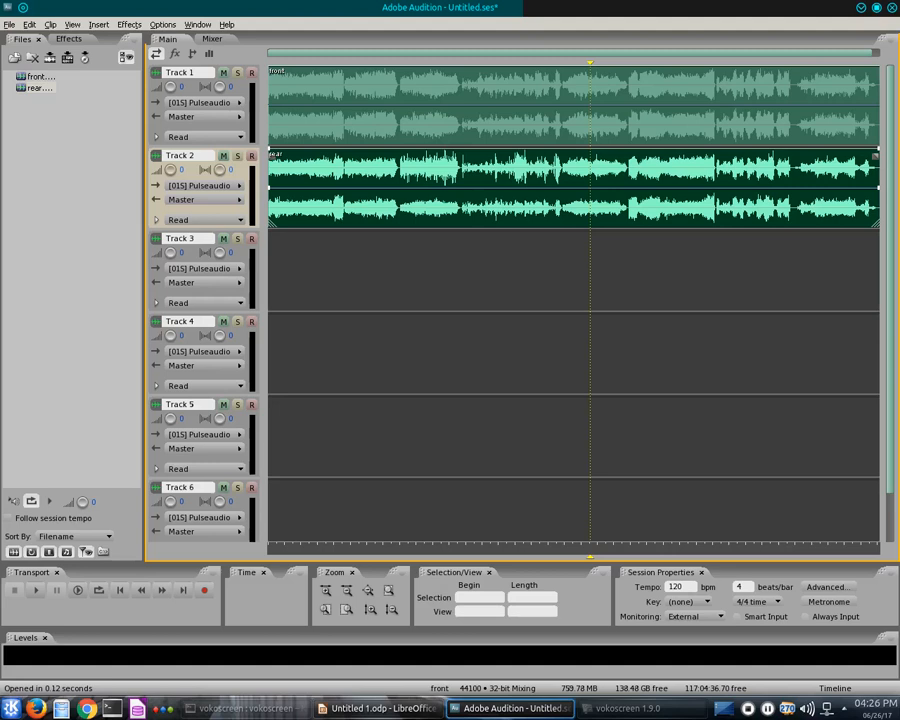
left_click(519, 98)
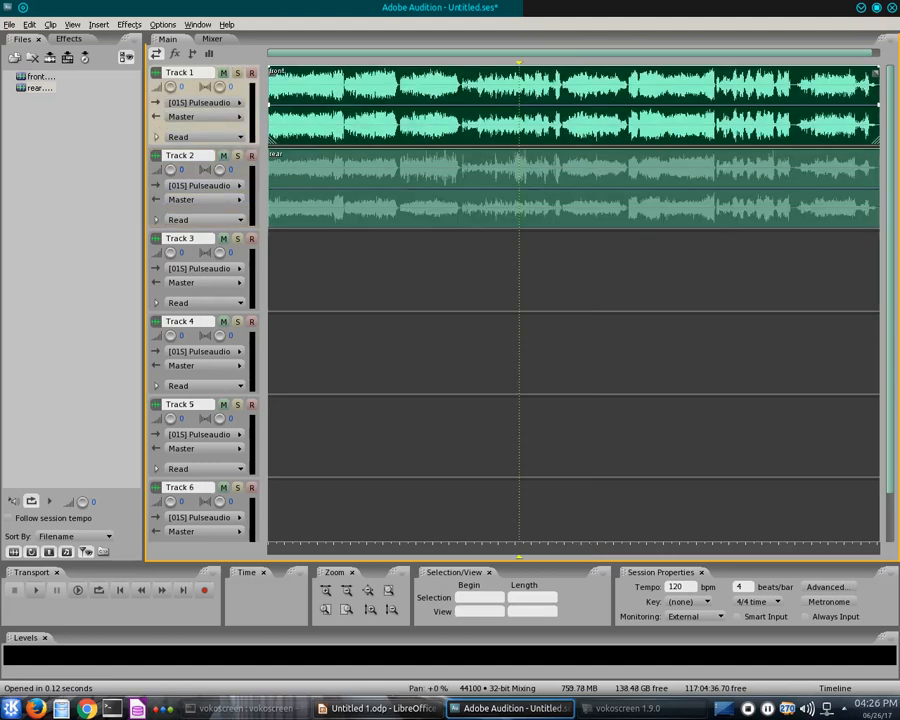
left_click(237, 73)
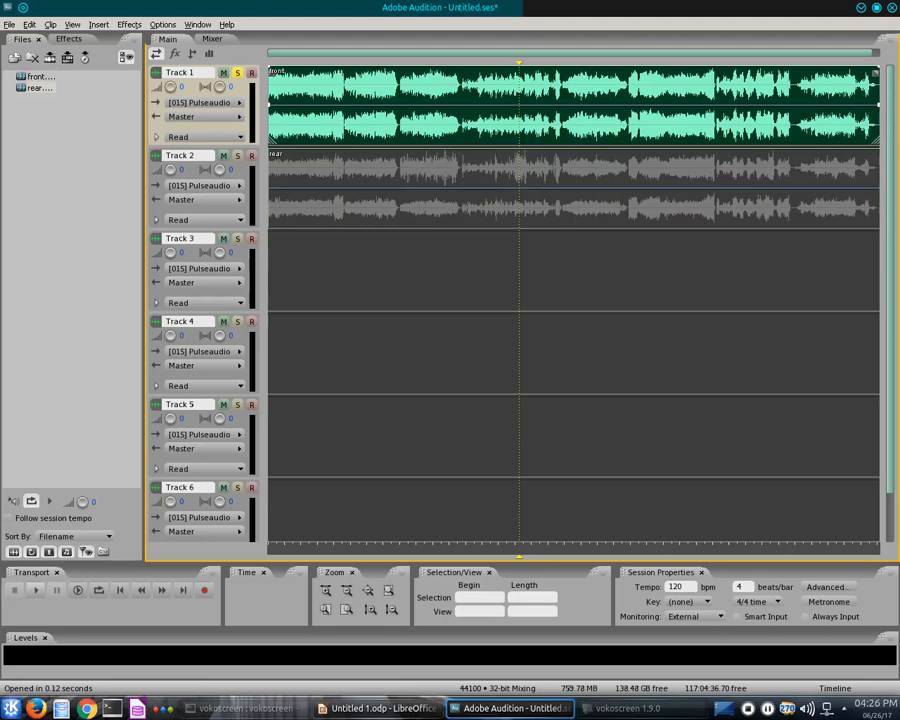
left_click(35, 590)
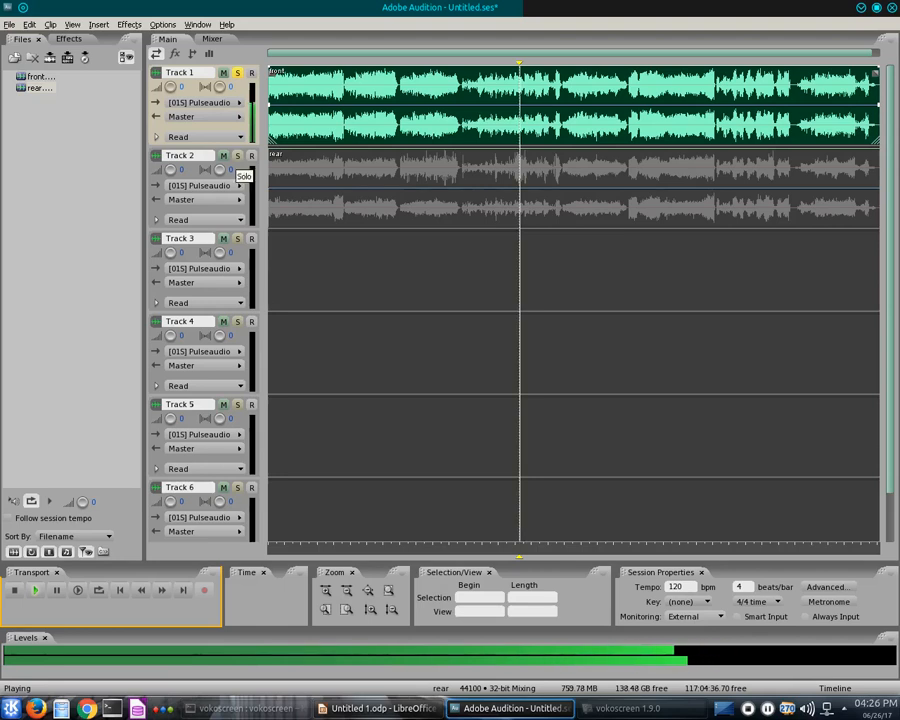
Compare the front and rear tracks by alternating the solo between Track 1 and Track 2 during playback, and finally mute Track 2.
left_click(237, 155)
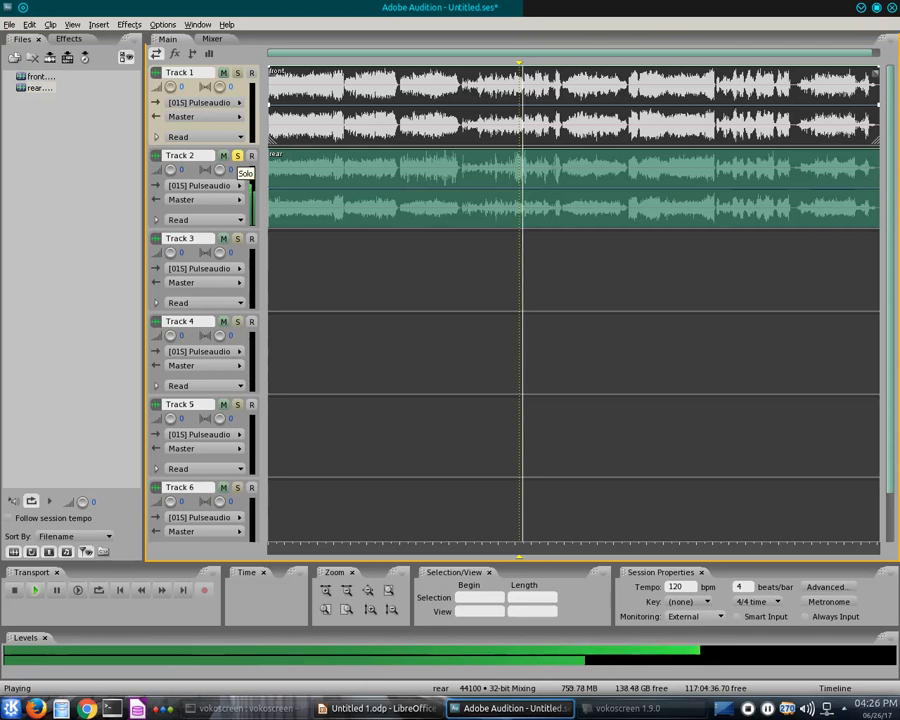
left_click(238, 156)
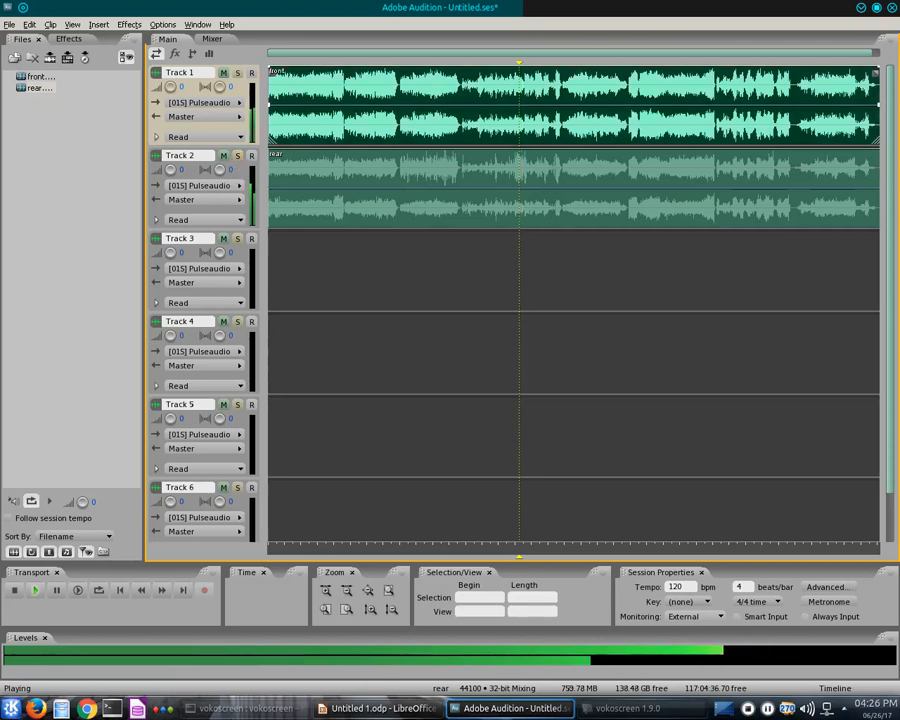
left_click(238, 73)
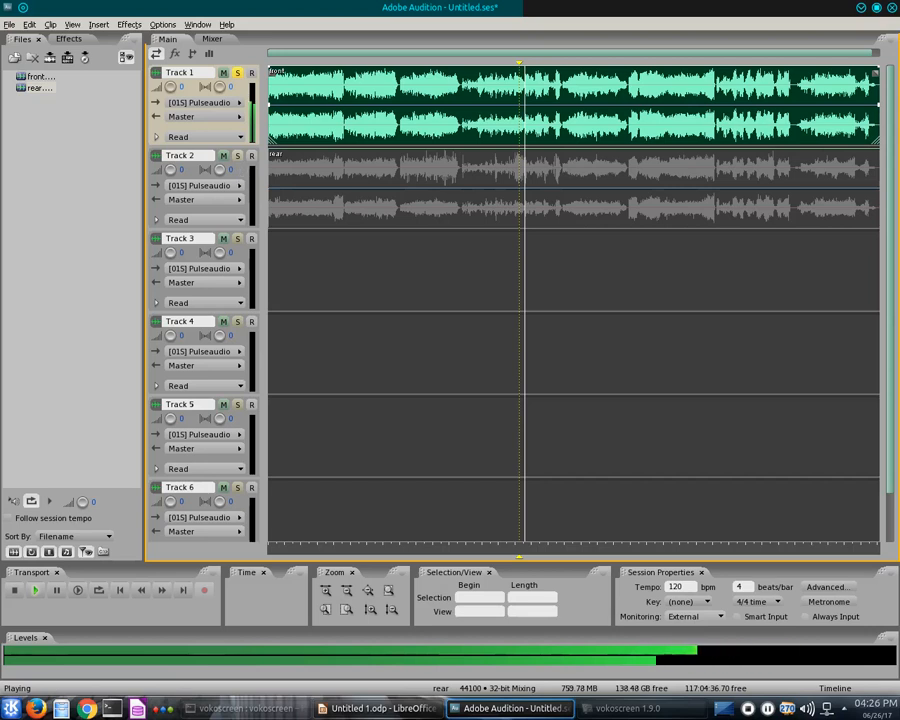
left_click(237, 156)
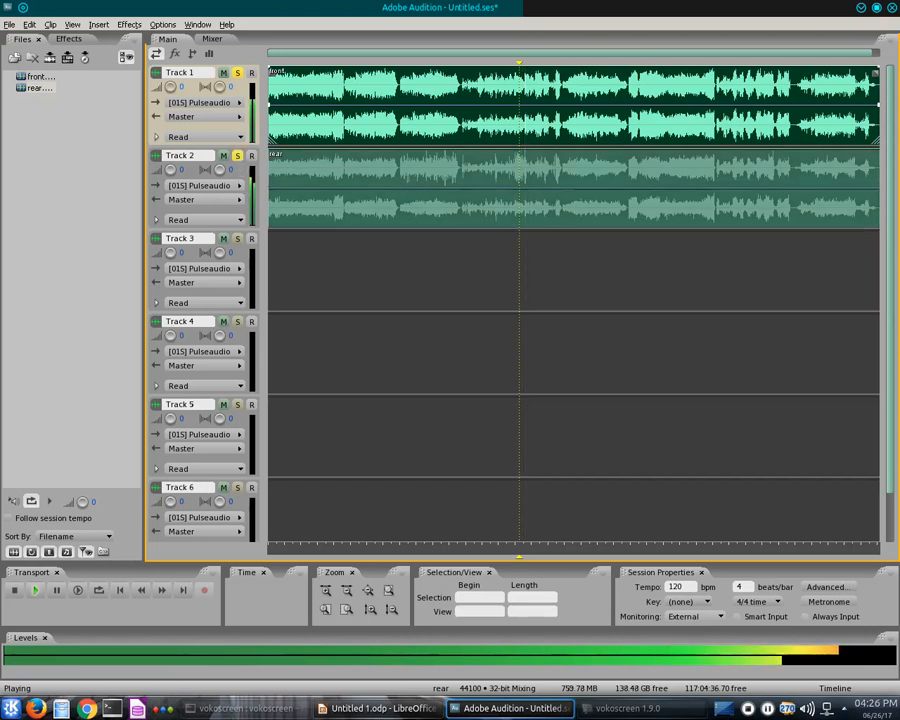
left_click(237, 73)
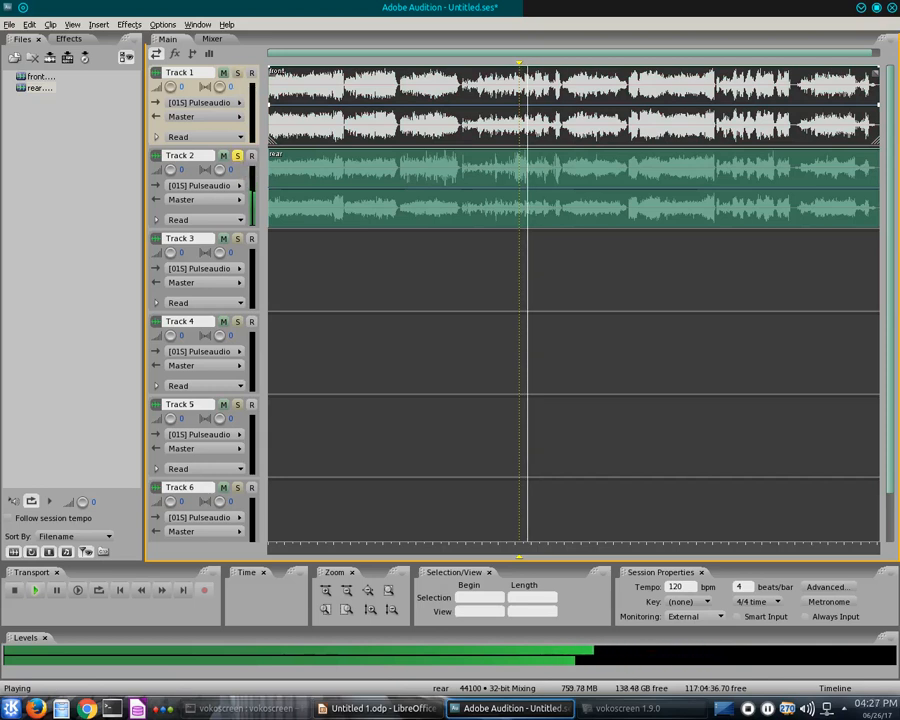
left_click(237, 73)
left_click(237, 155)
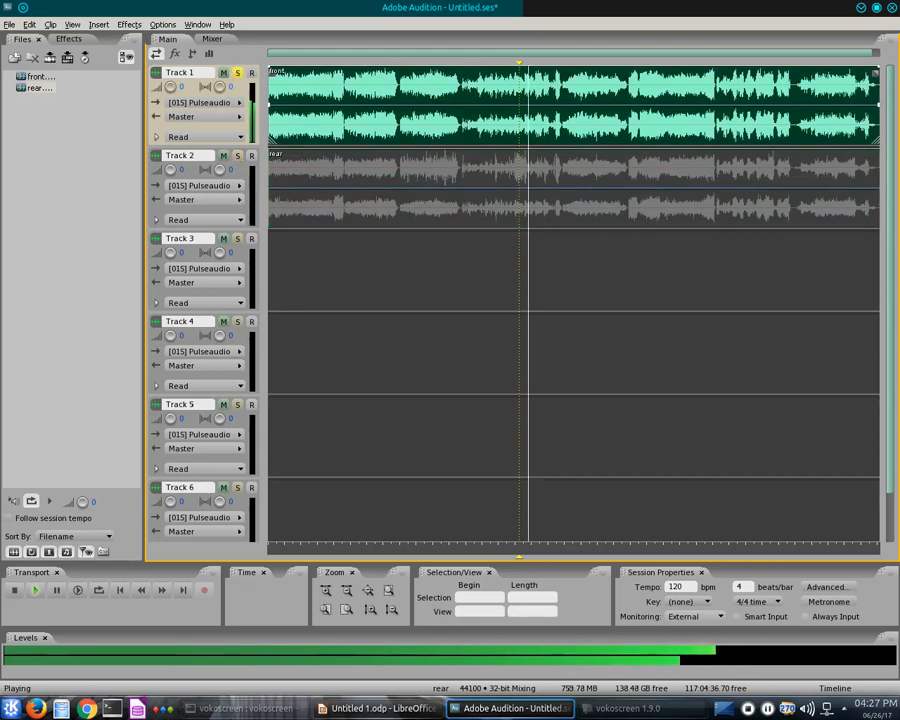
left_click(237, 73)
left_click(237, 155)
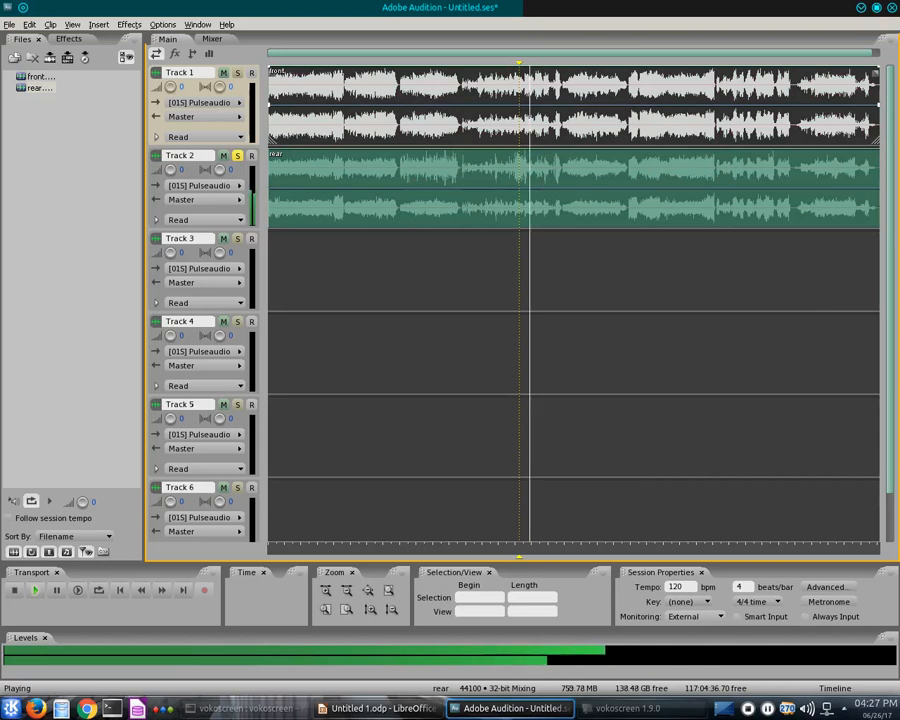
left_click(223, 156)
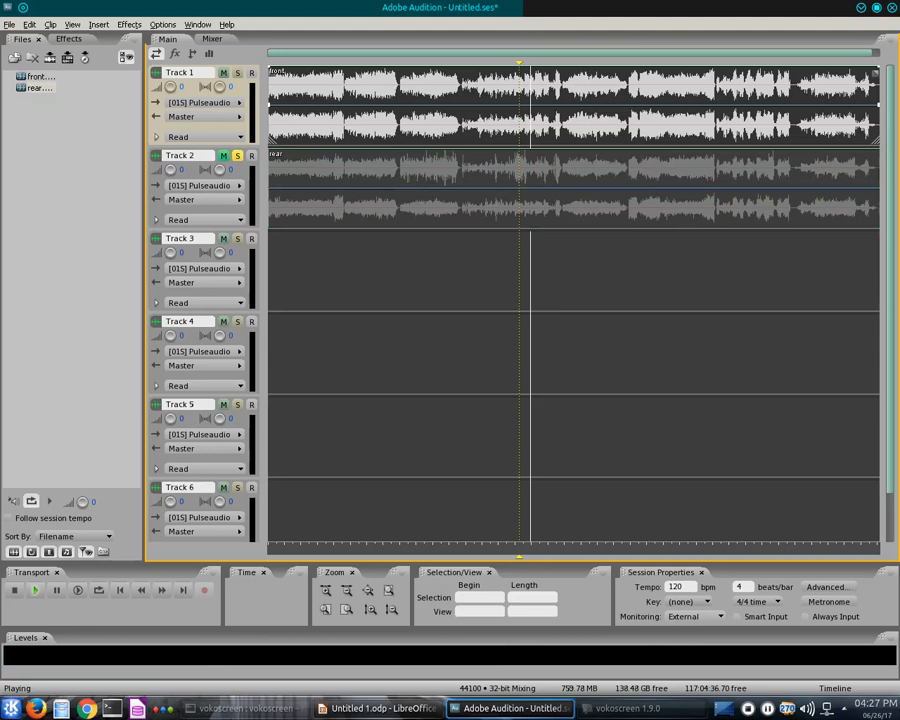